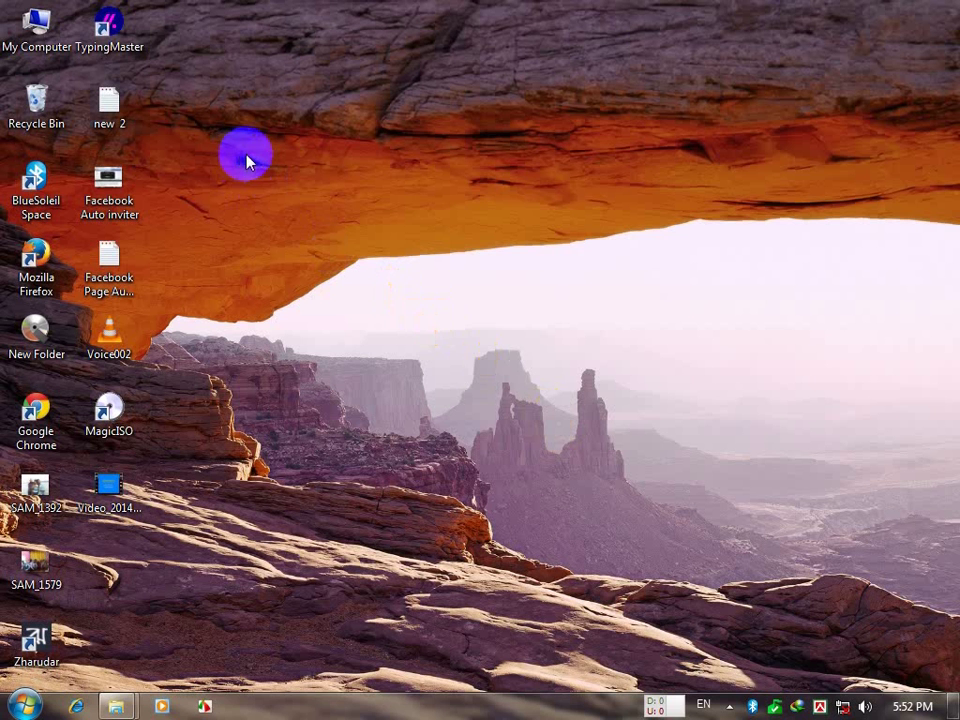
Open My Computer in a maximized window and inspect the DVD RW Drive (H:) and its available commands
double_click(57, 37)
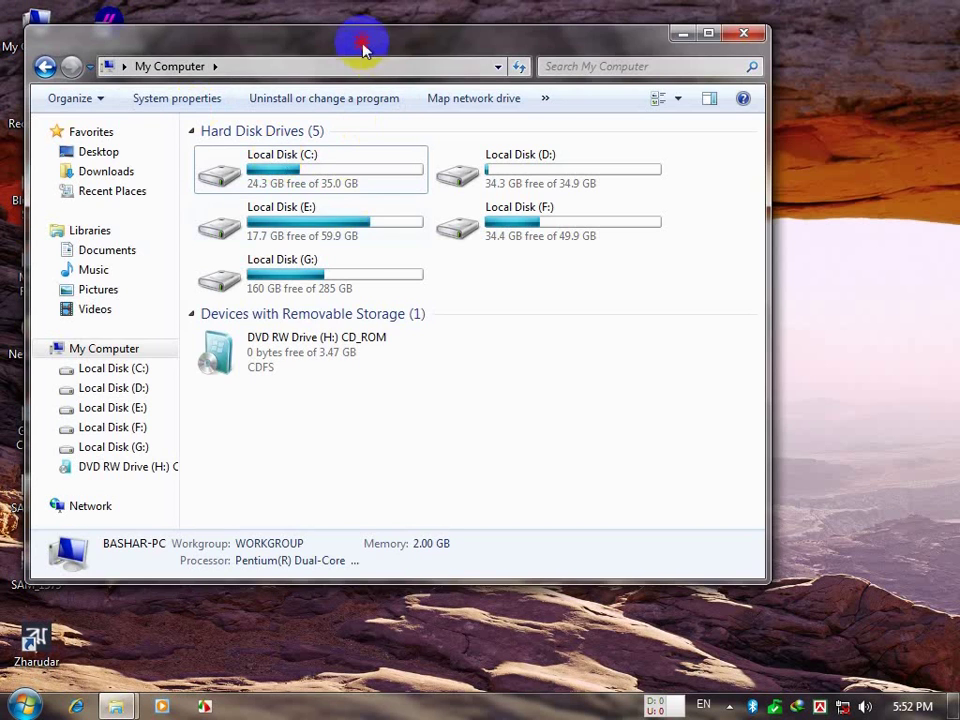
double_click(364, 47)
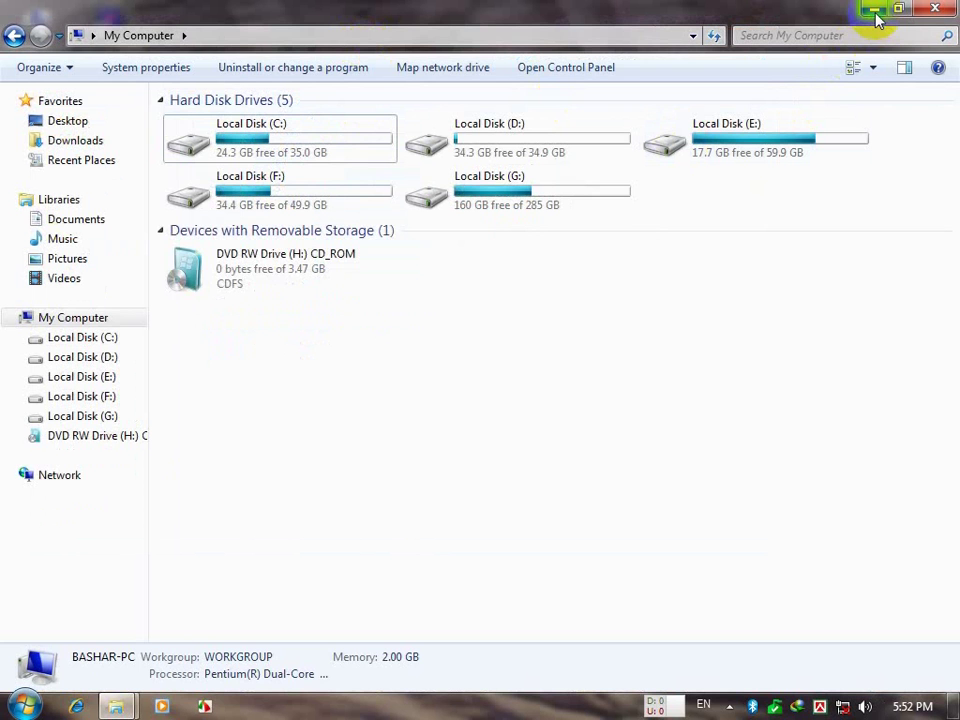
right_click(258, 268)
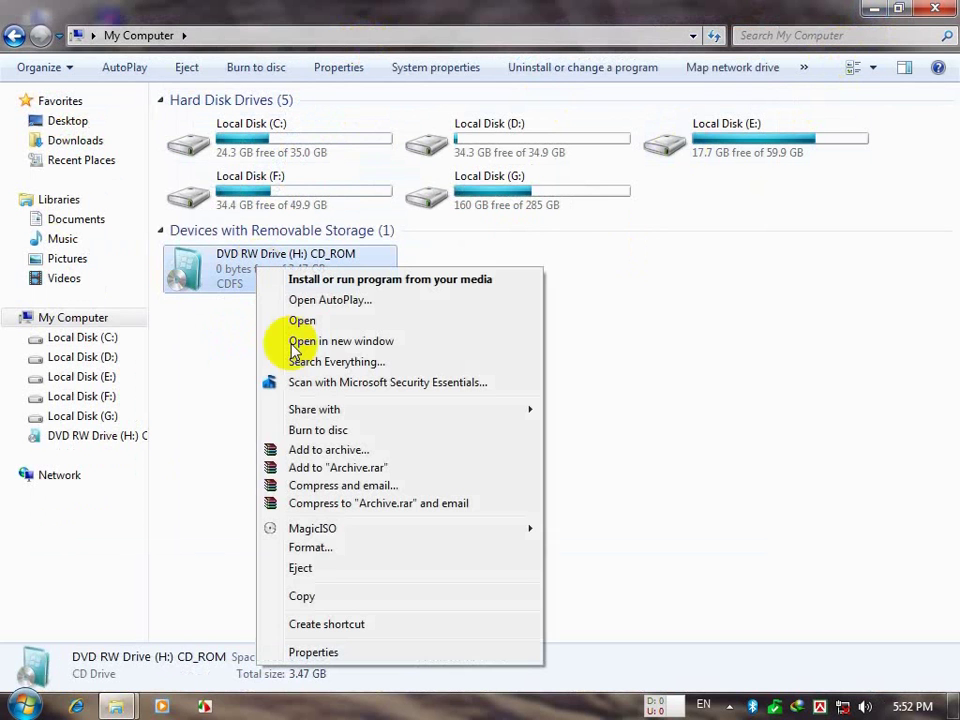
click(718, 373)
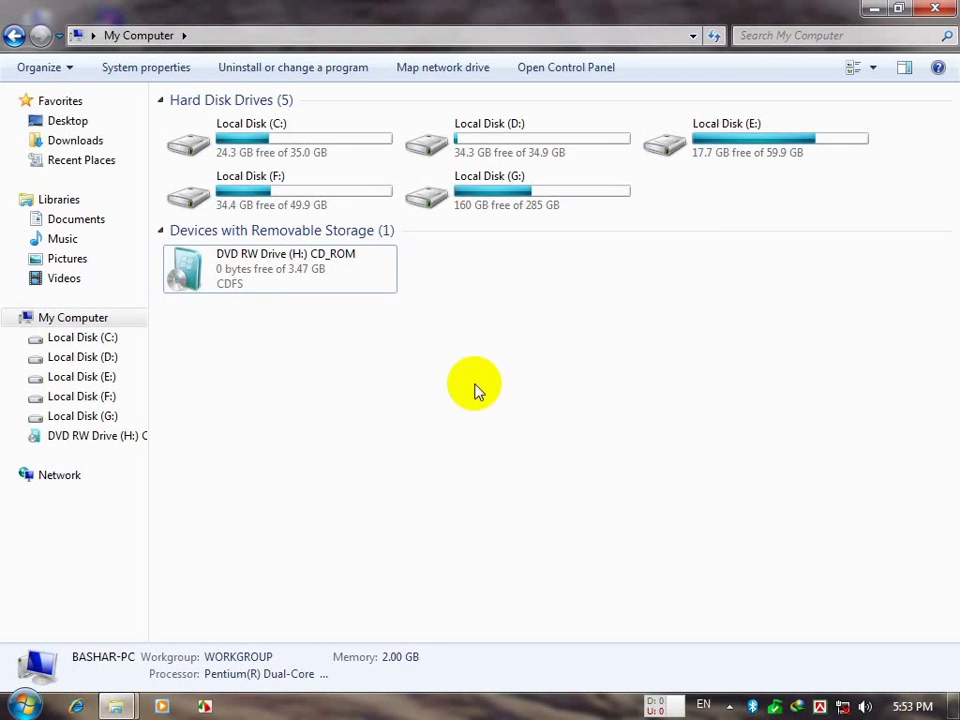
click(874, 9)
Refresh the desktop and launch MagicISO
right_click(359, 158)
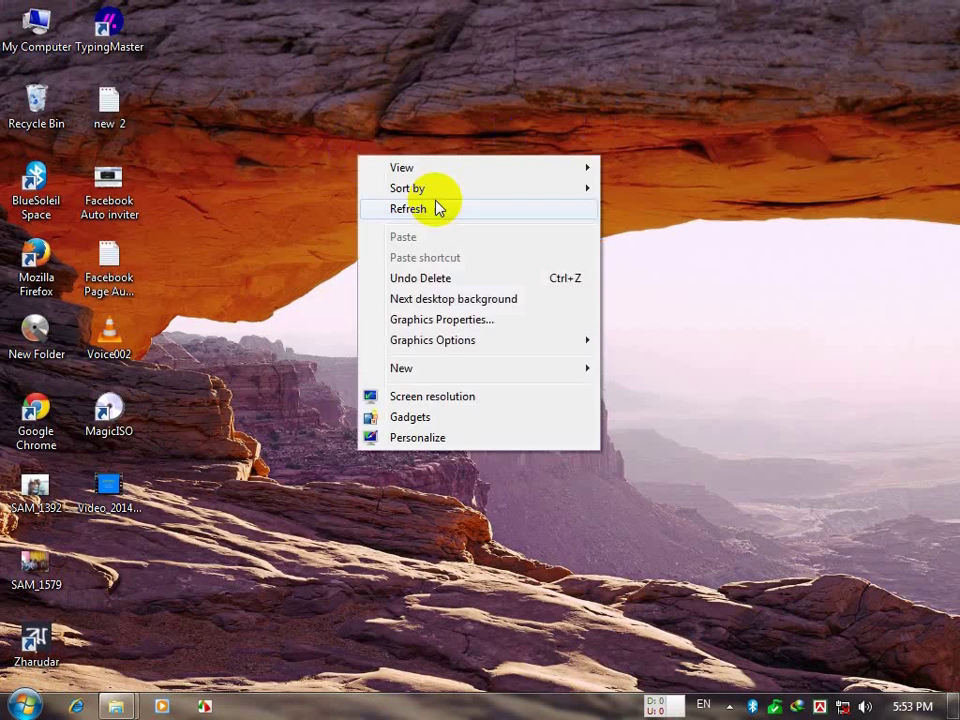
click(437, 208)
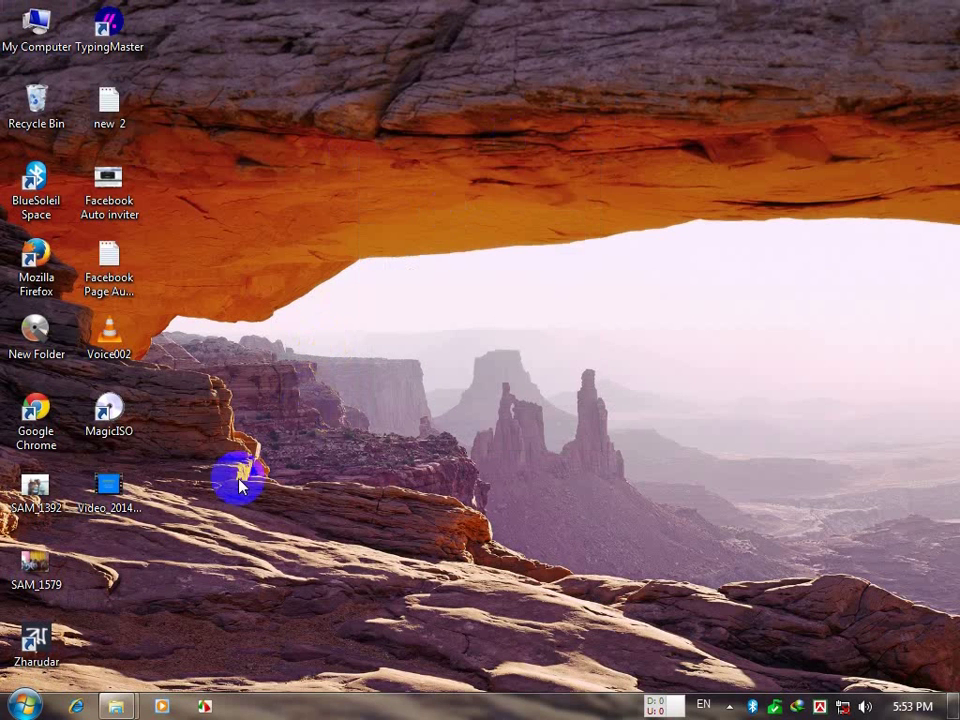
click(123, 418)
double_click(123, 418)
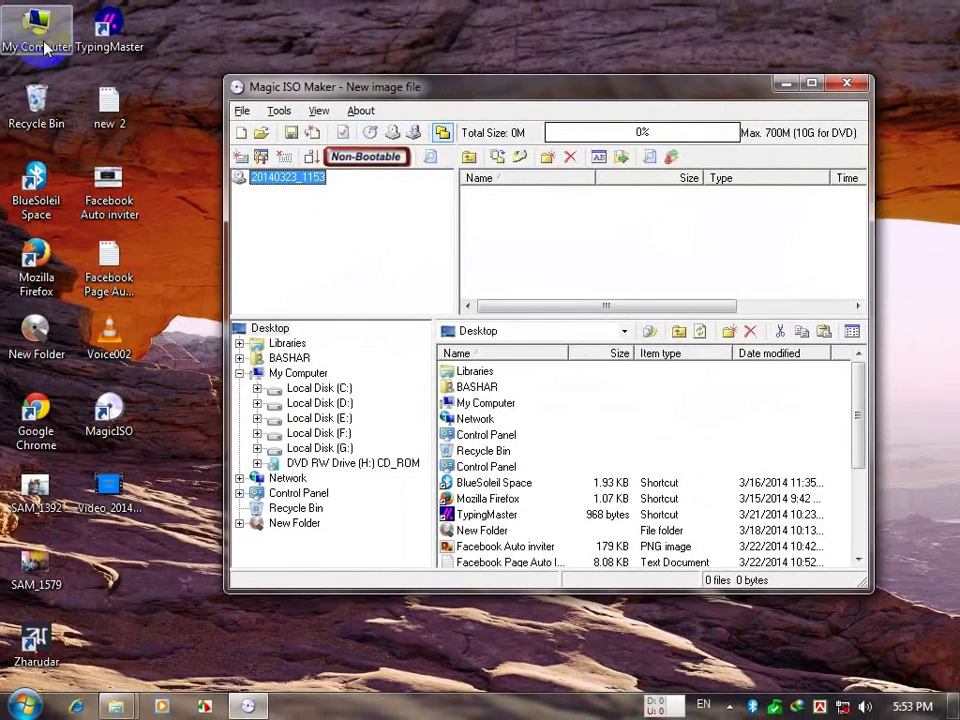
Check the disc in DVD RW Drive (H:) in My Computer and close the window
double_click(51, 46)
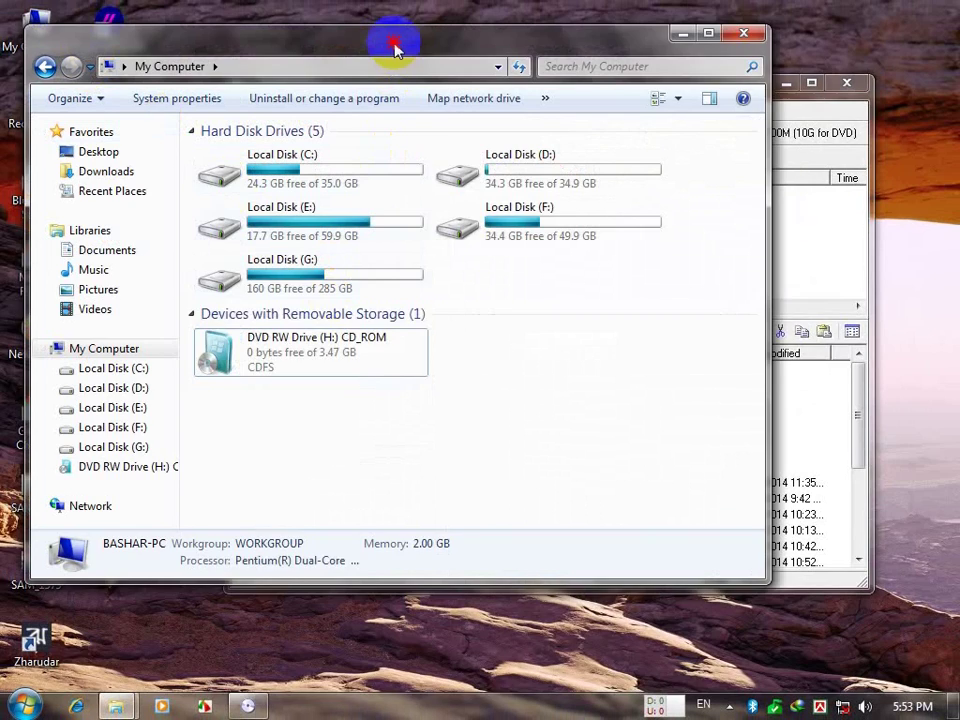
double_click(394, 44)
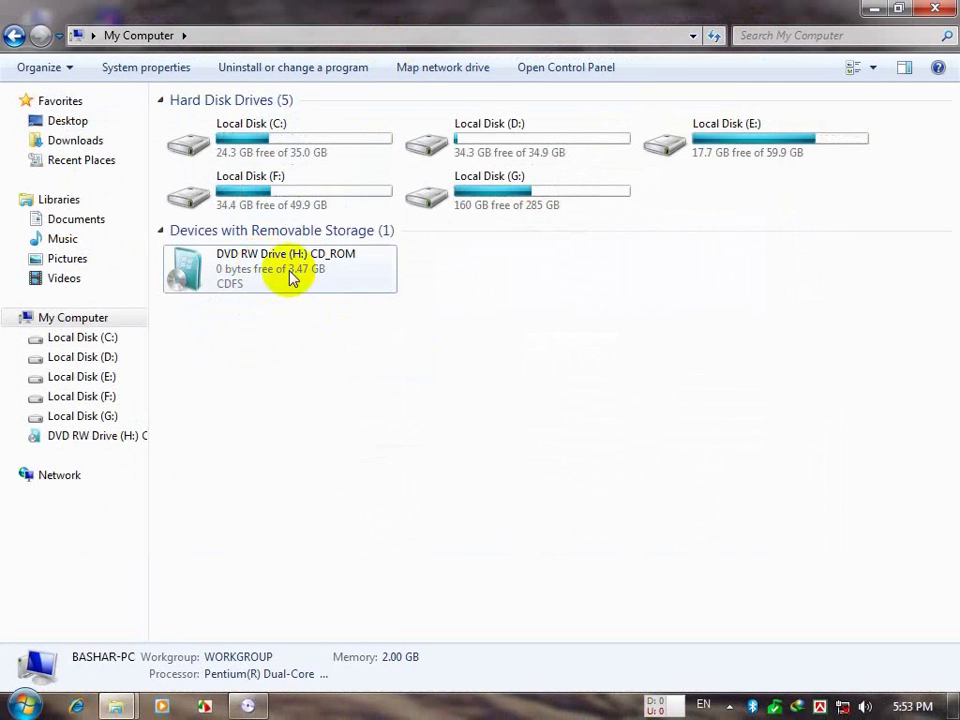
mouse_move(291, 279)
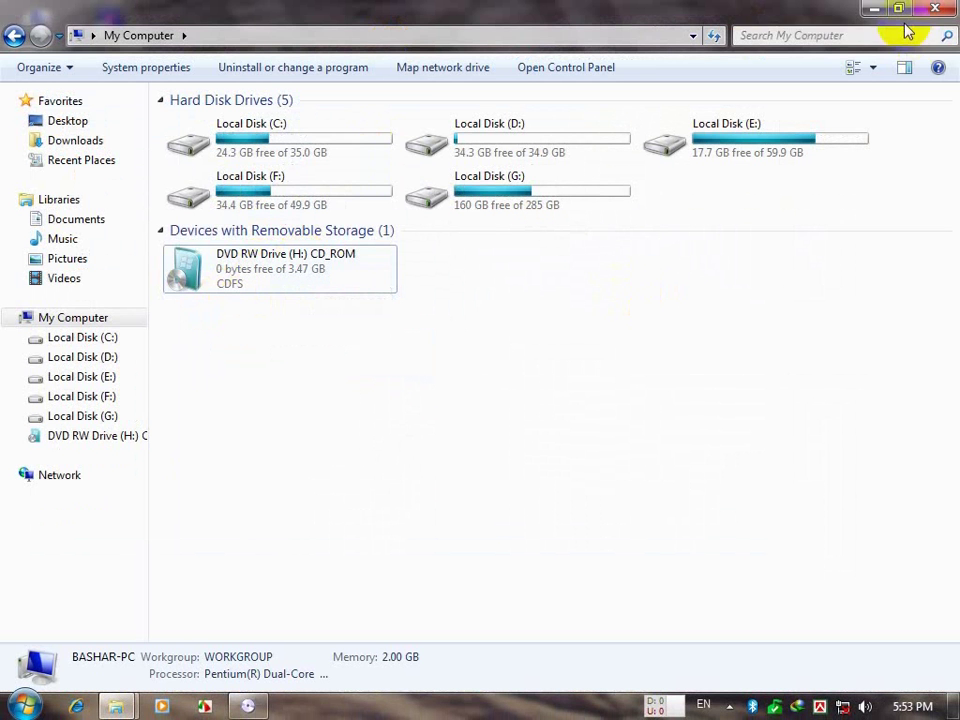
click(936, 9)
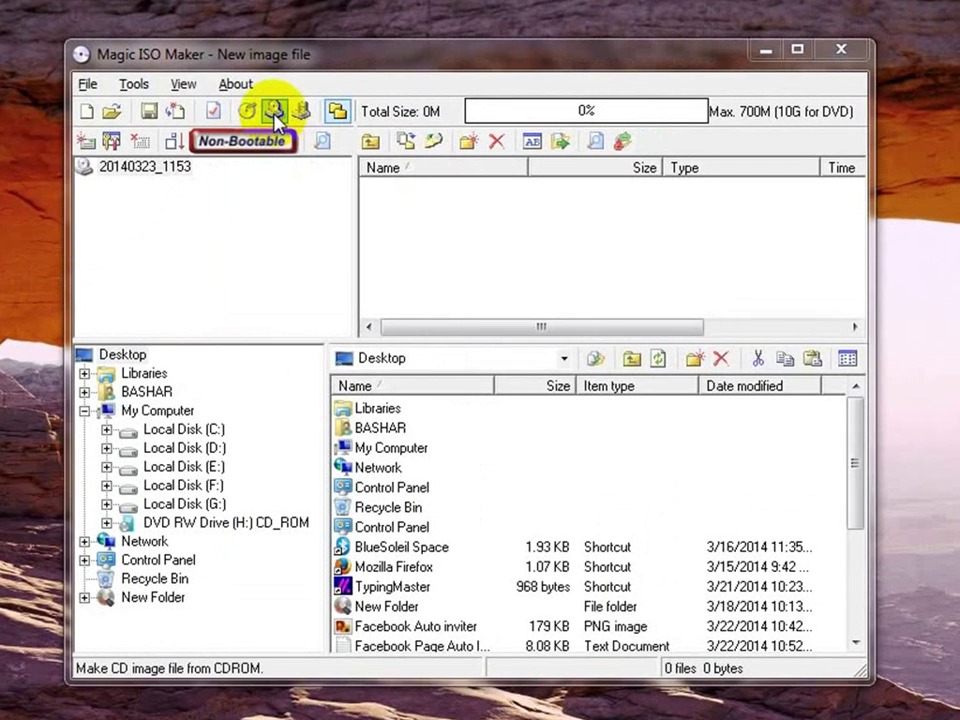
Set up an image from CD-ROM with TSSTcorpCDDVDW SH-222AB (H:) as source and Standard ISO image file (.ISO) as output format
drag(306, 60, 248, 62)
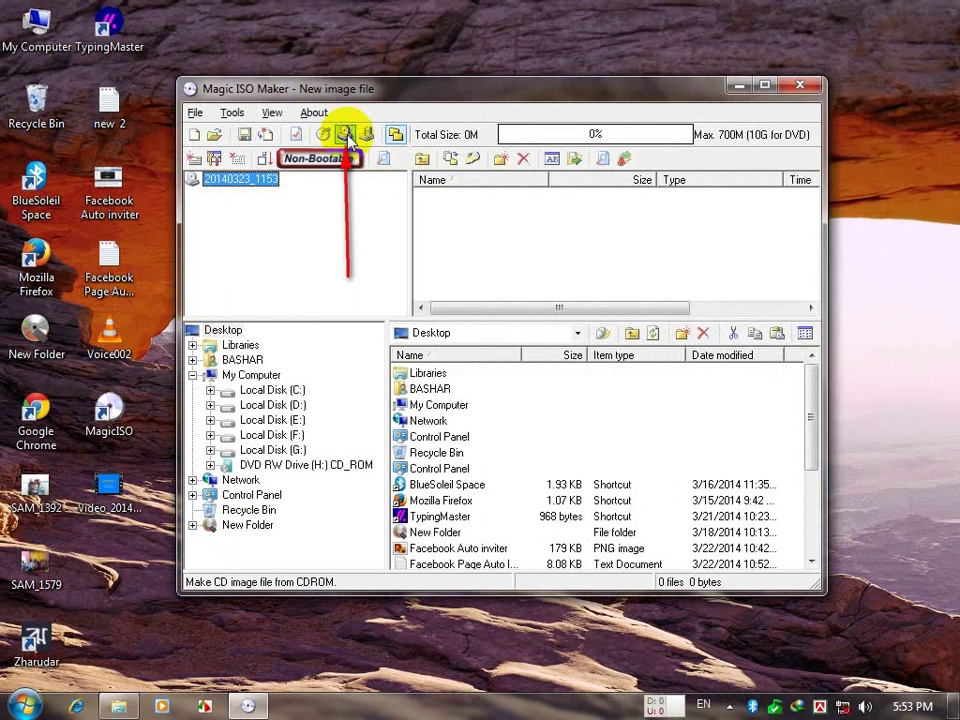
click(345, 135)
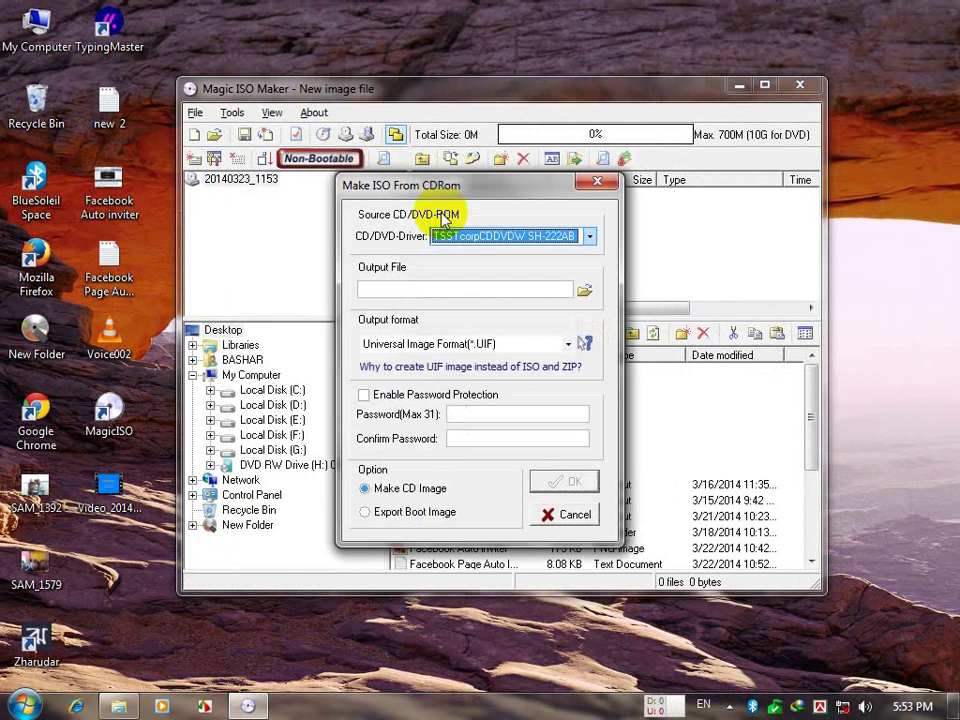
click(561, 236)
click(561, 237)
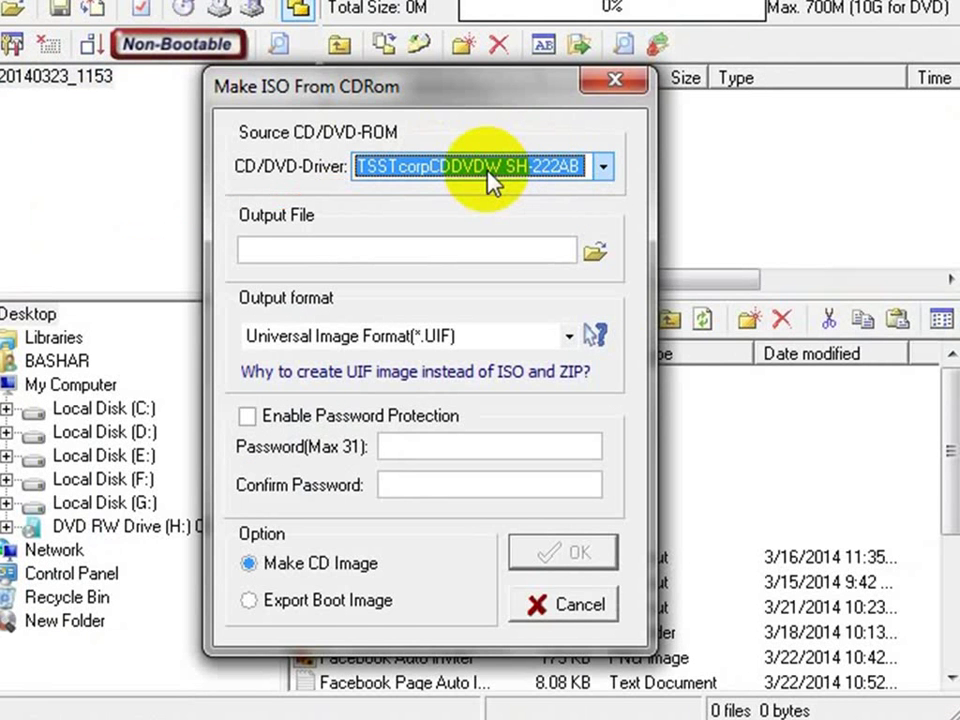
click(507, 167)
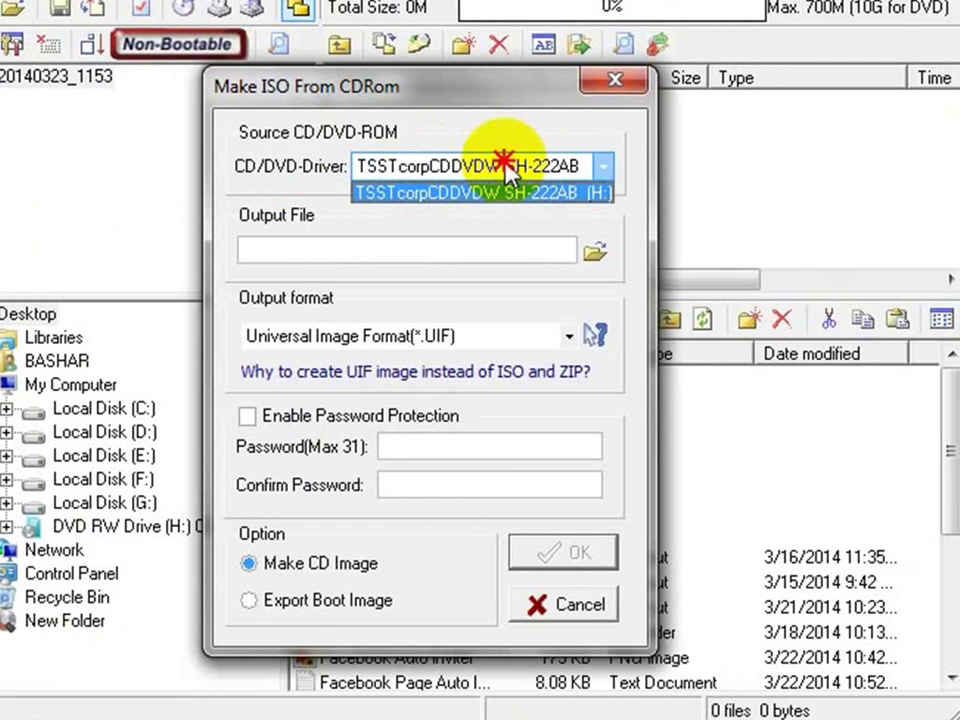
click(507, 166)
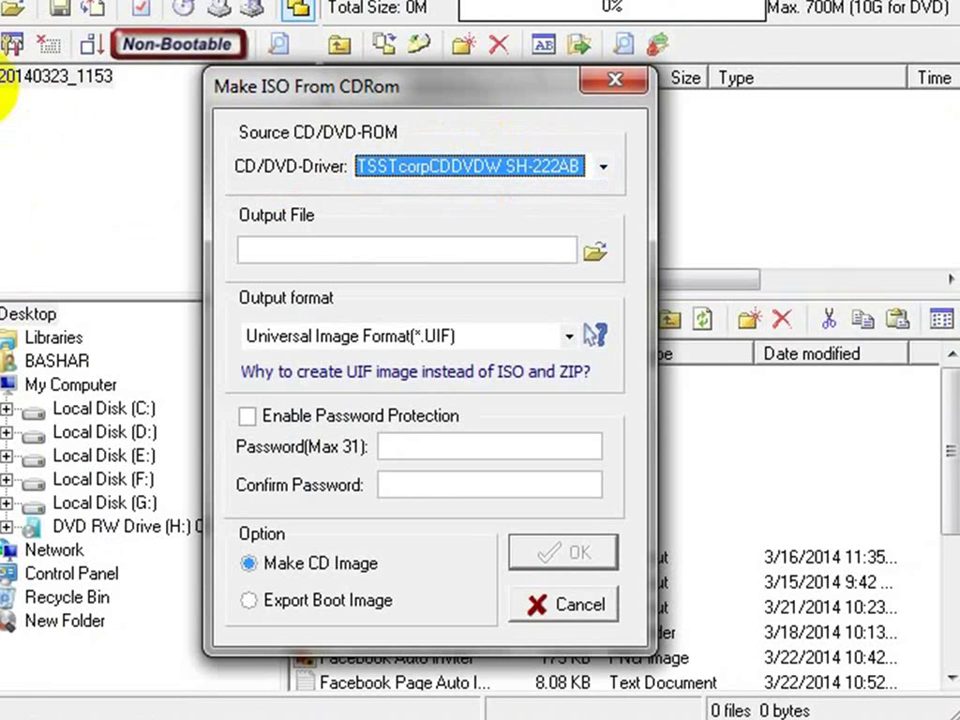
click(389, 350)
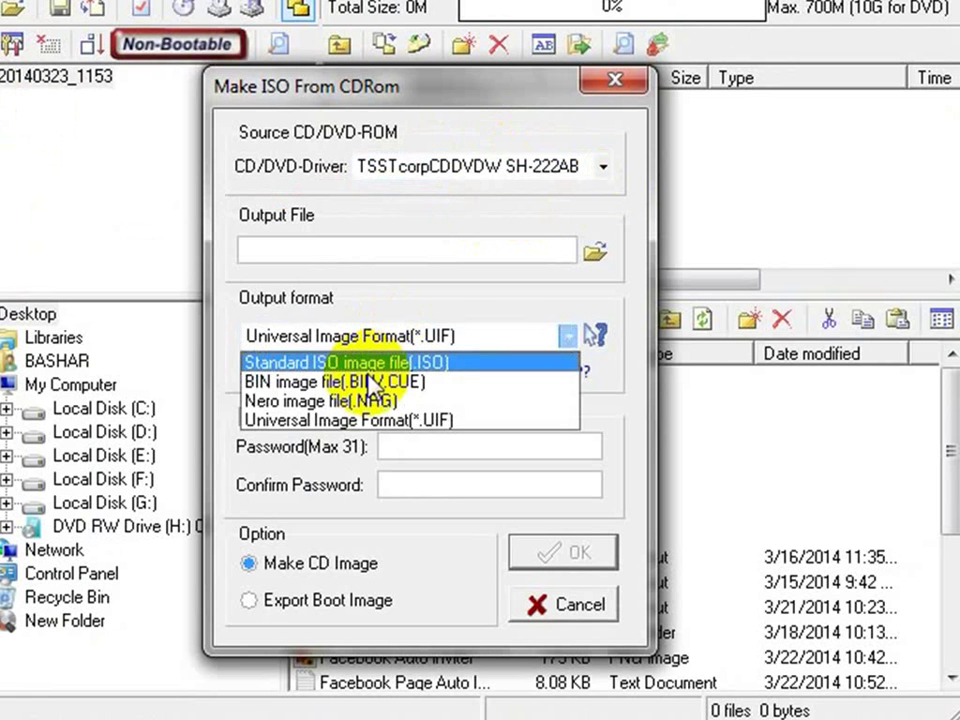
click(305, 364)
Set the output file to Windows 7 Ultimate in the Windows Xp Backup ISO File folder and start making the CD image
click(595, 252)
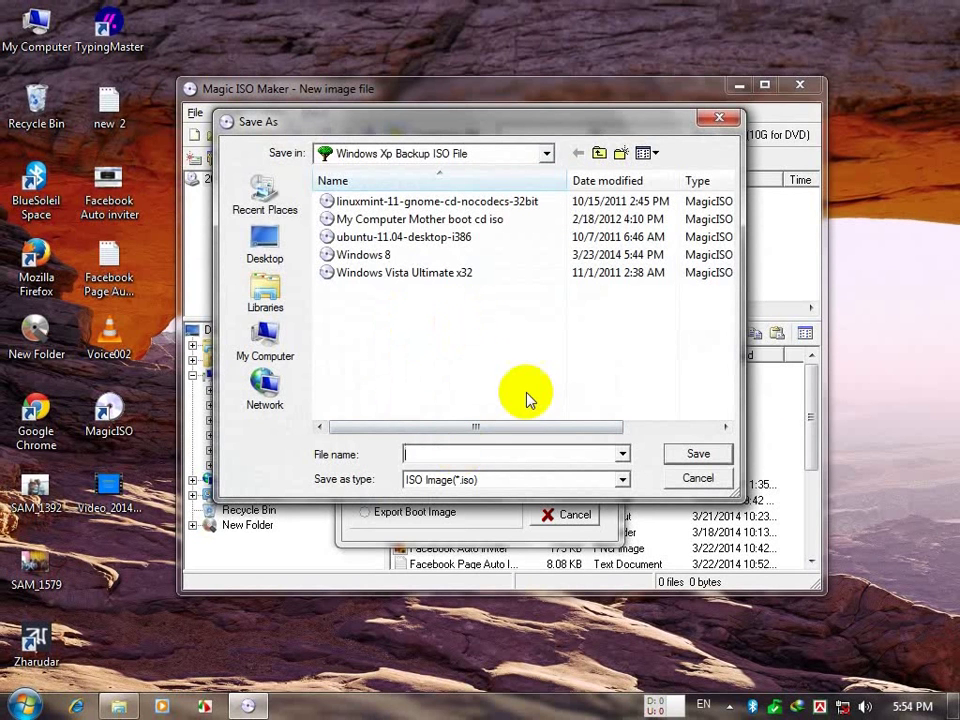
click(548, 155)
click(549, 155)
text(W)
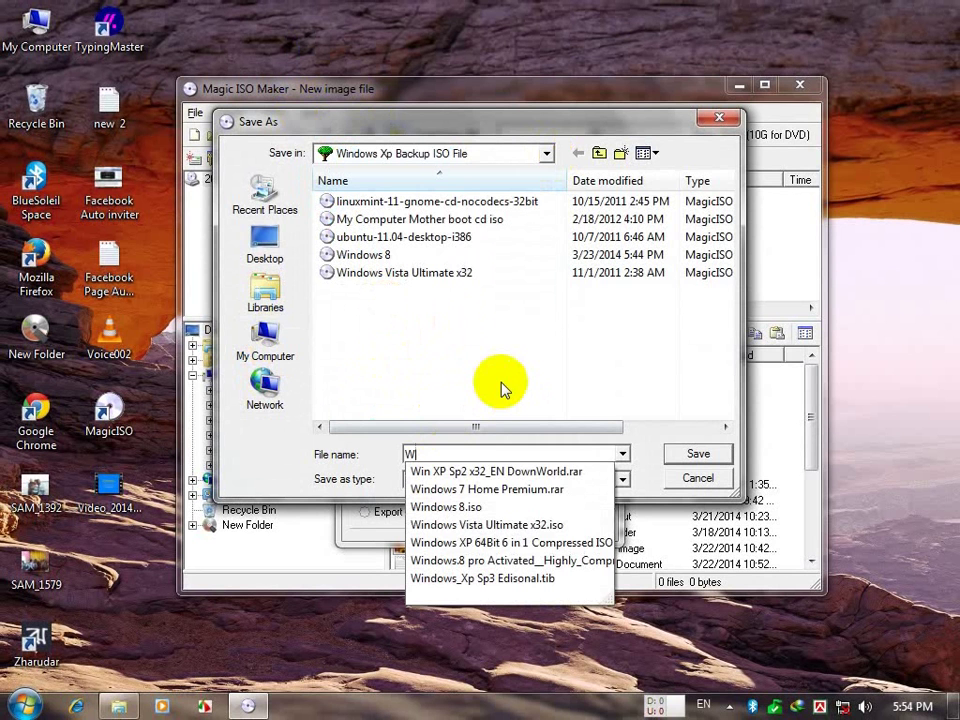
text(indwo)
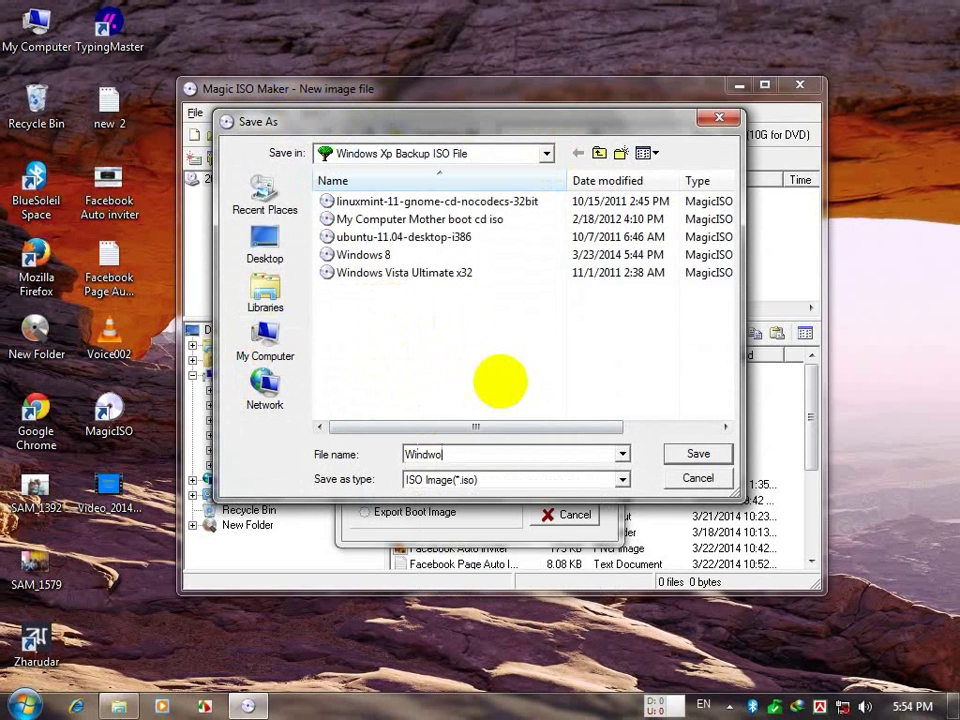
text(s)
key(BackSpace)
key(BackSpace)
key(BackSpace)
key(BackSpace)
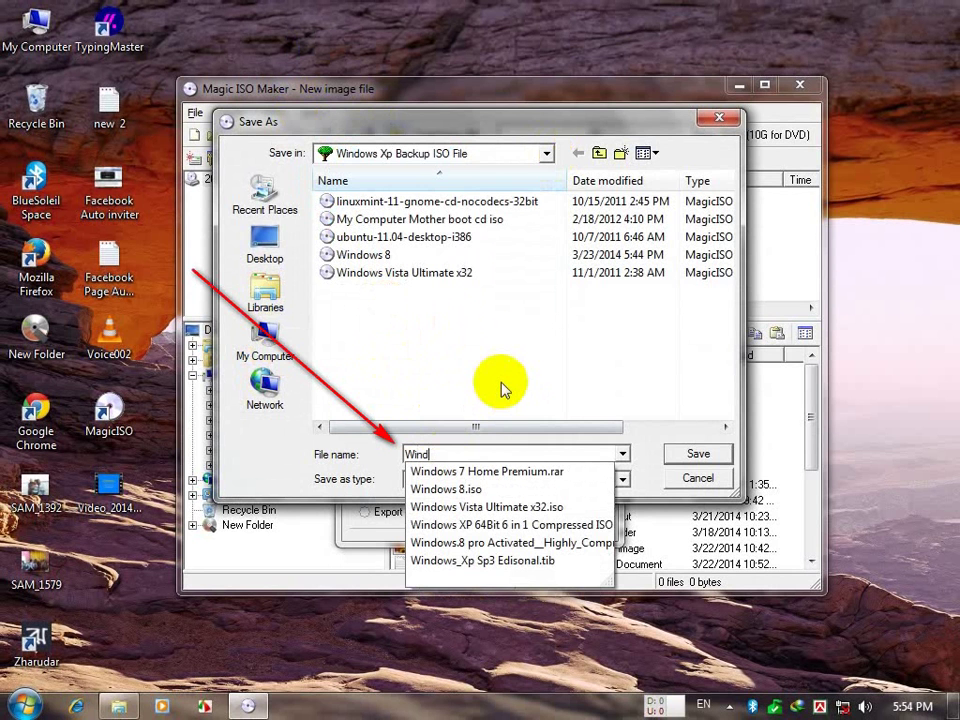
text(ows )
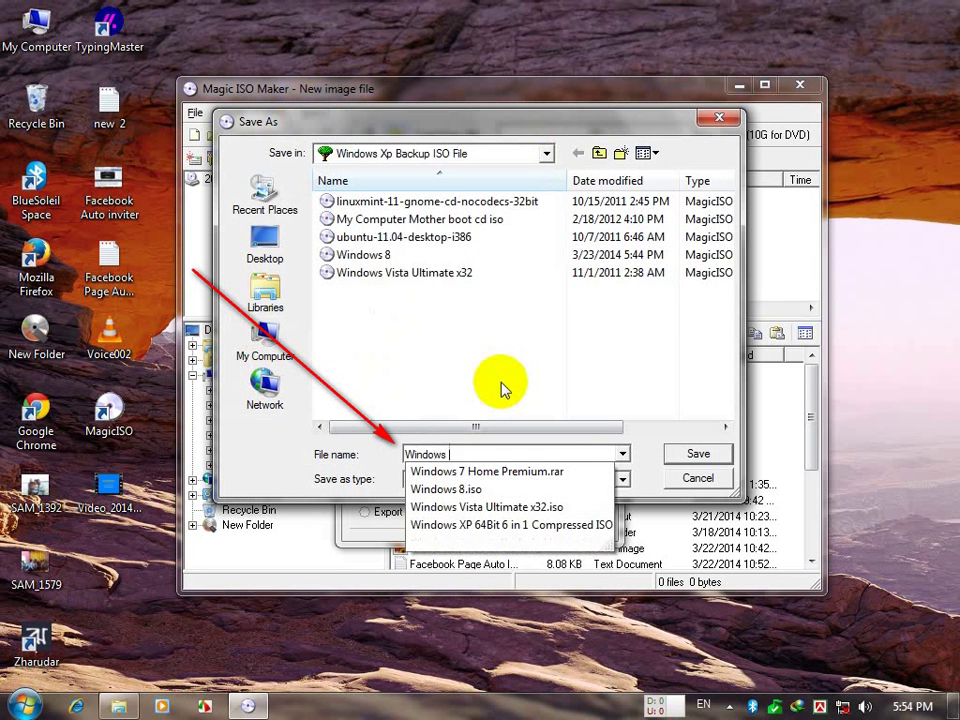
text(7)
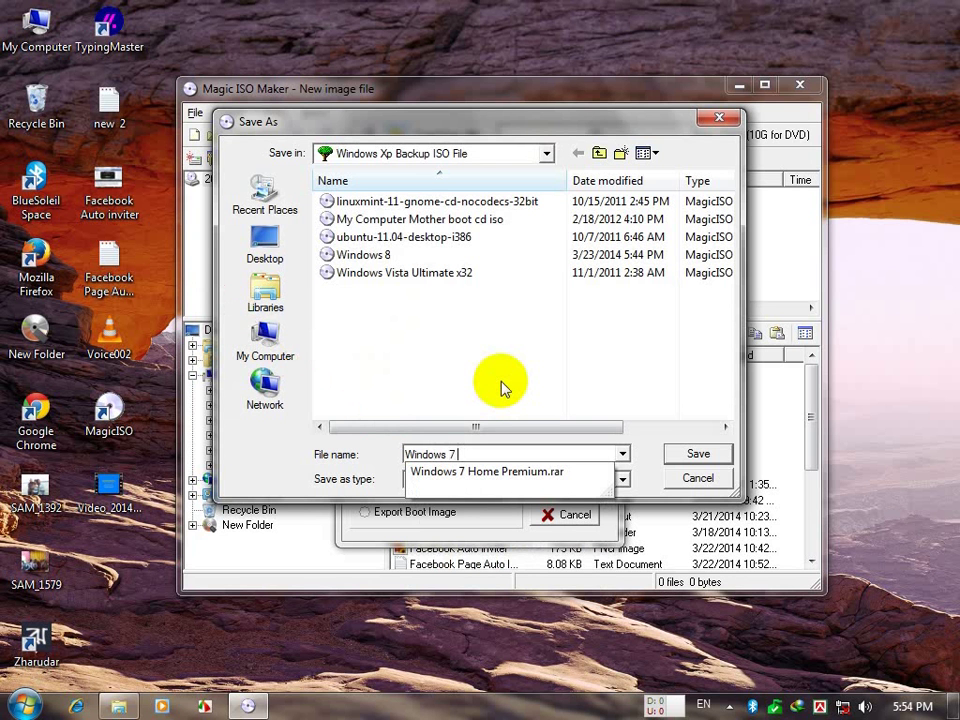
text(Ul)
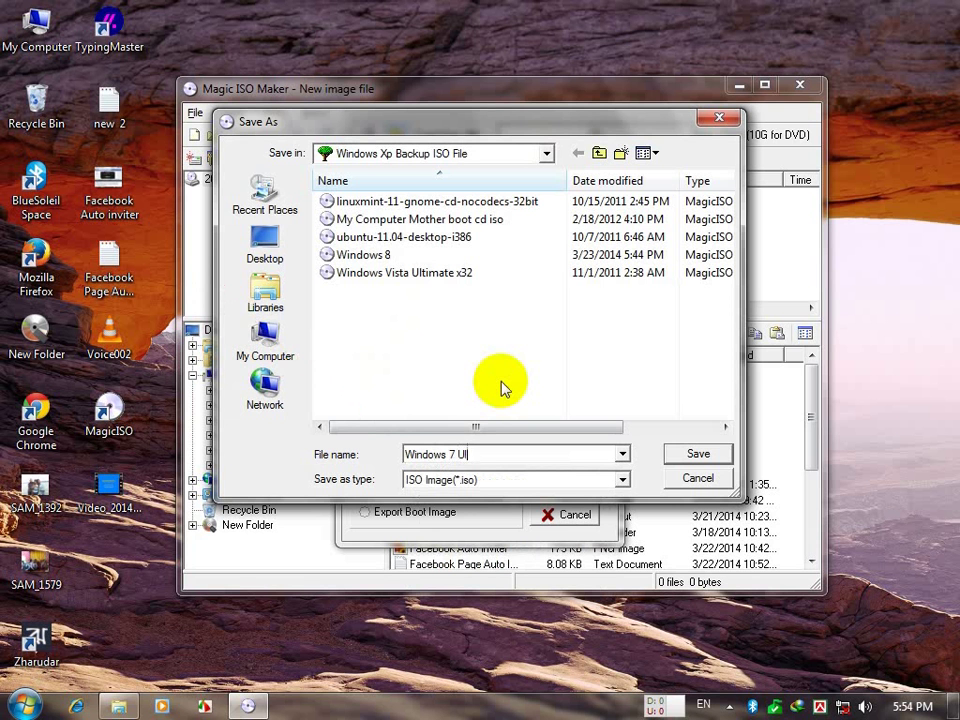
text(timate)
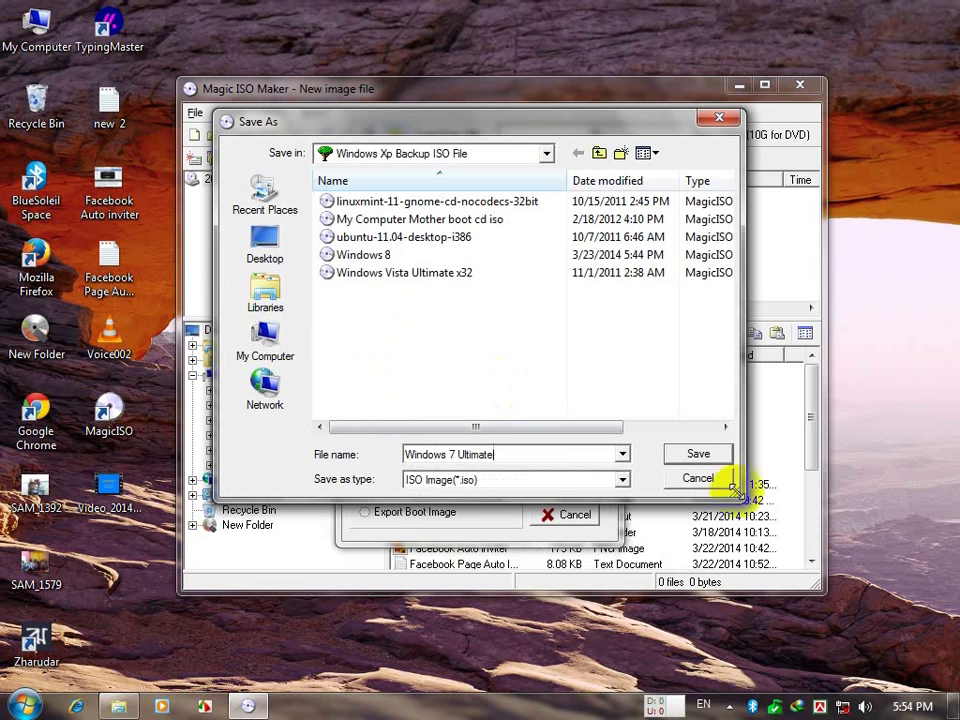
click(707, 455)
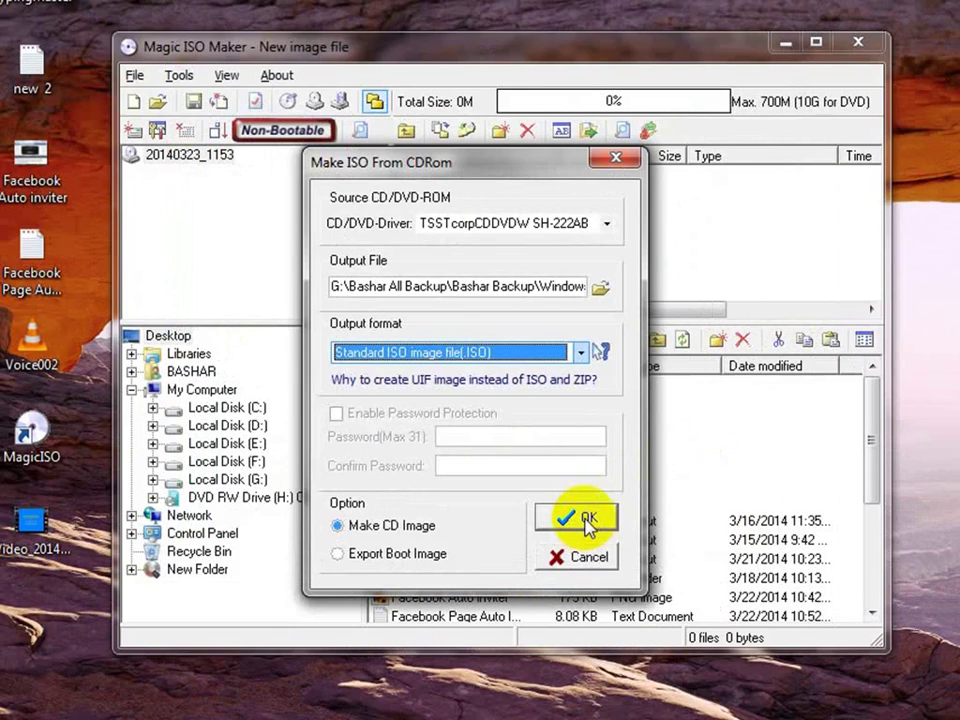
click(586, 519)
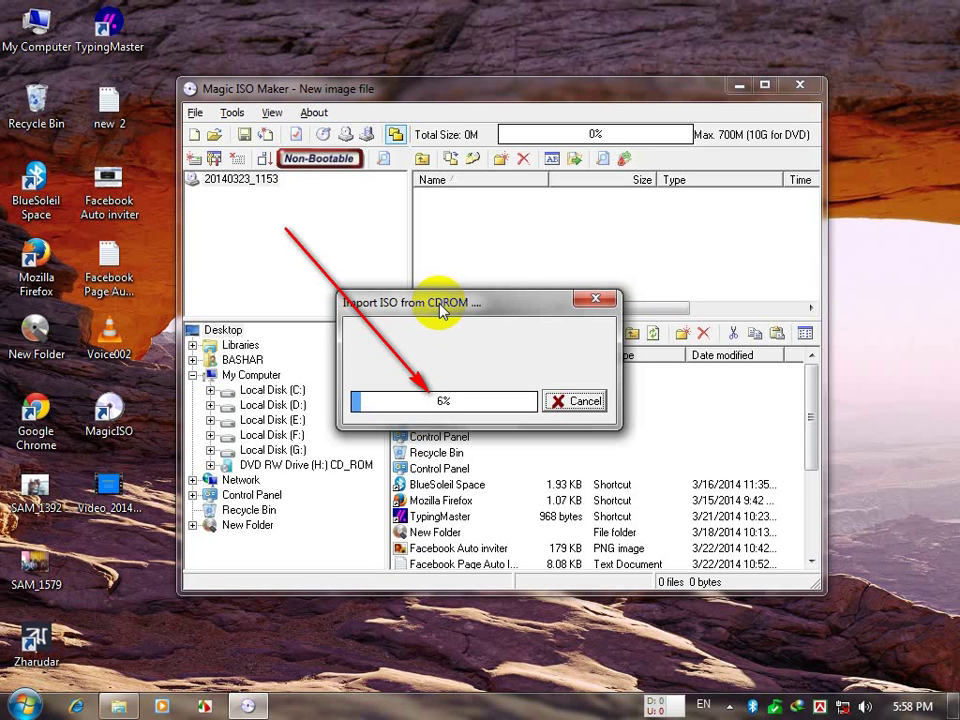
Look through the tutorial videos in the open Video Tutorial folder and return to the disc import progress
click(120, 707)
scroll(727, 273, down, 3)
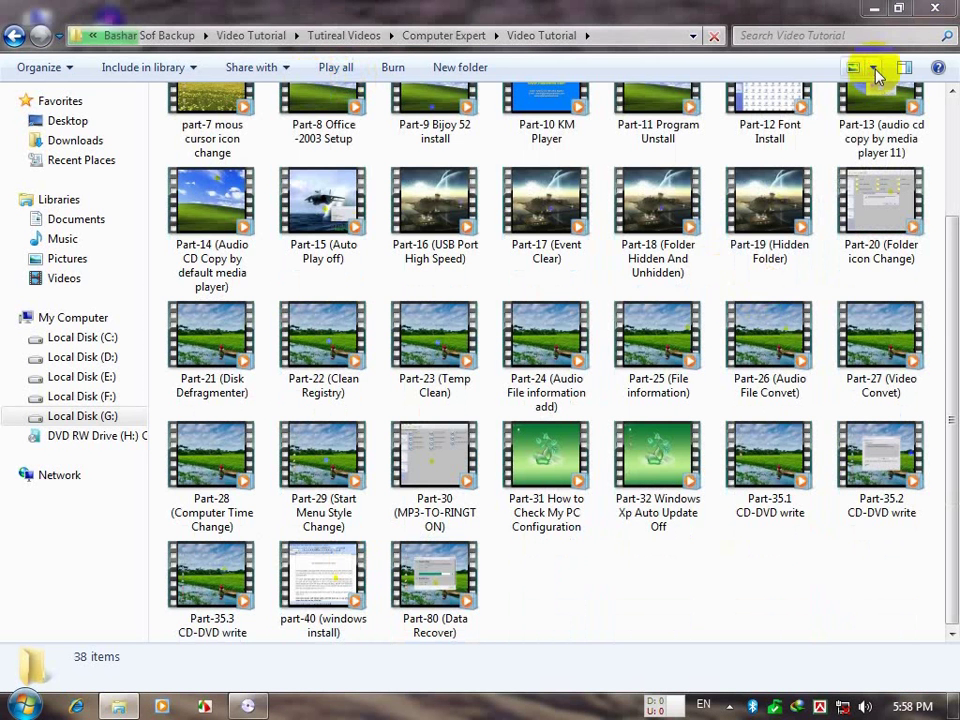
click(873, 14)
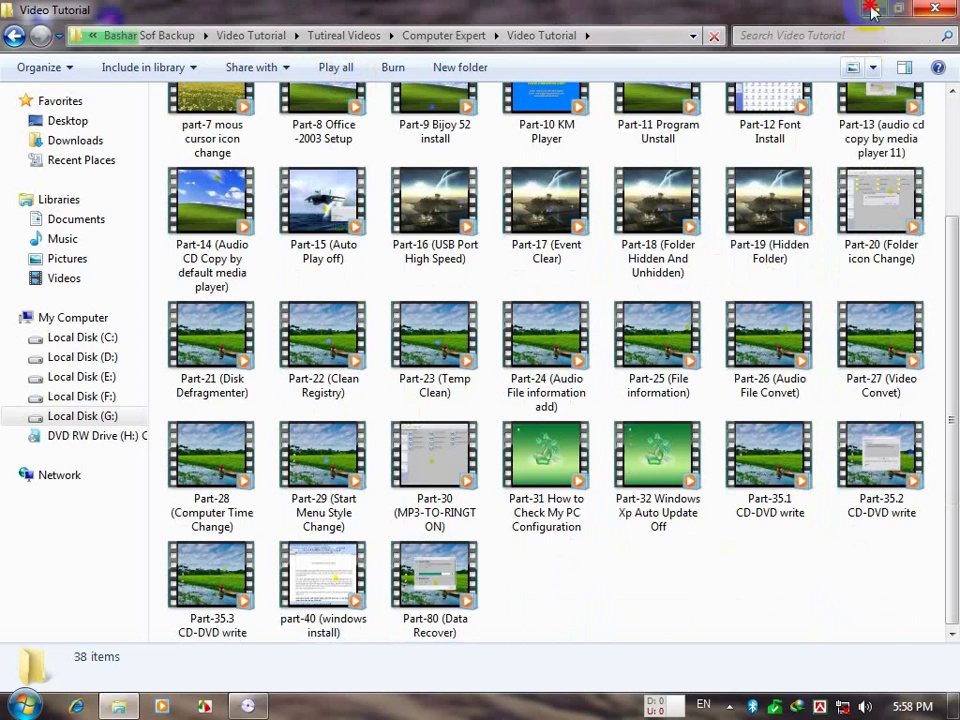
click(873, 14)
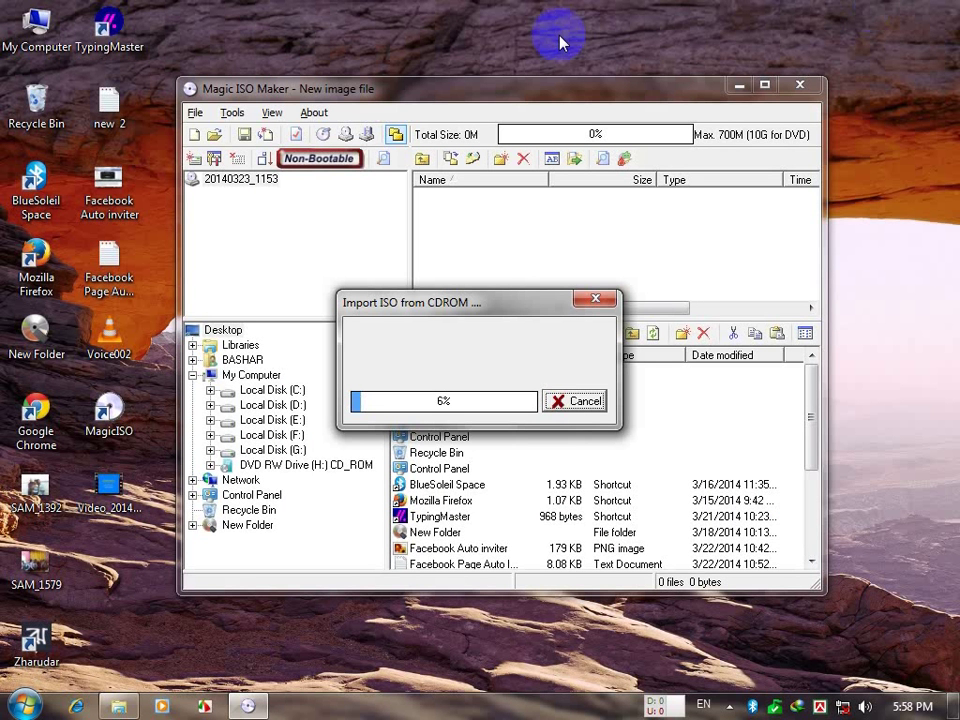